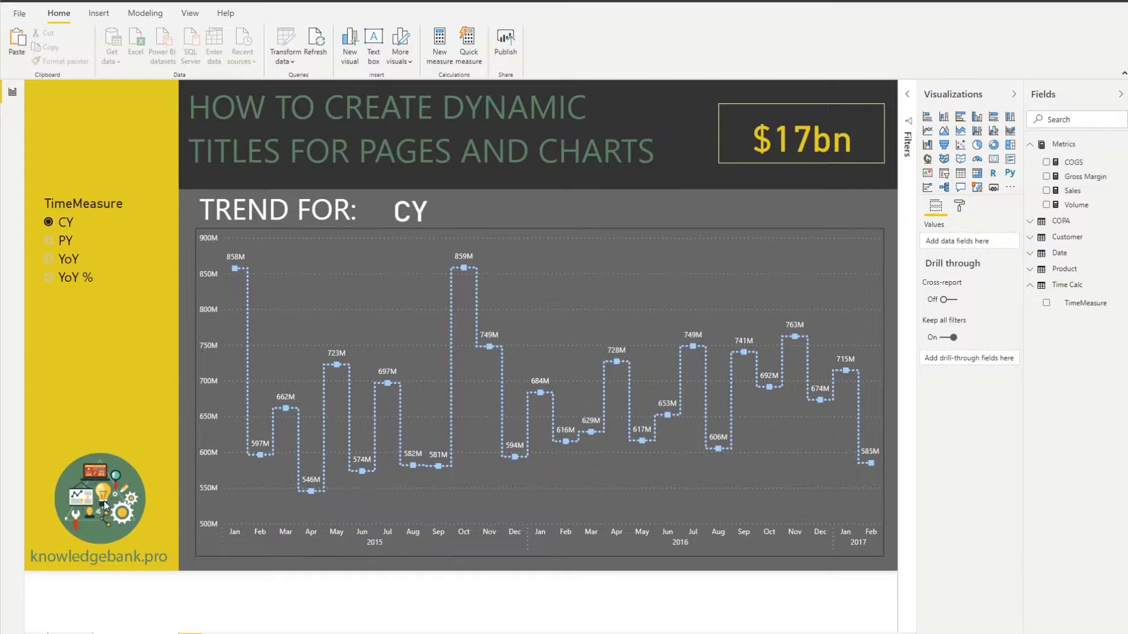
Step: Cycle the TimeMeasure slicer through PY, YoY and back to CY, then remove the old title
mouse_move(636, 436)
click(64, 241)
click(69, 259)
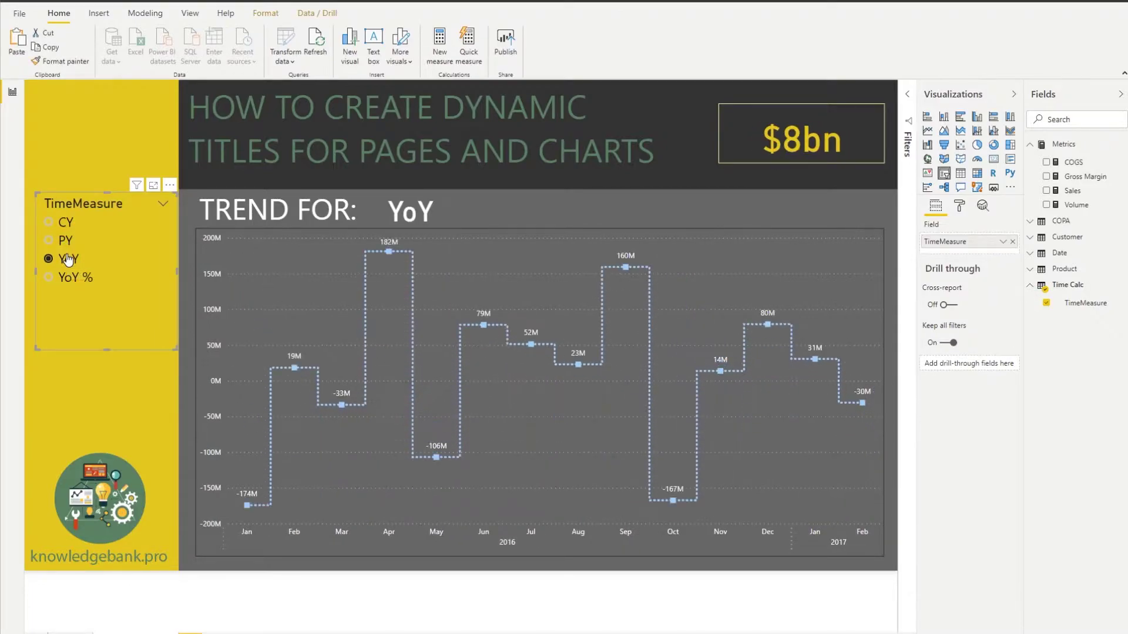
click(65, 223)
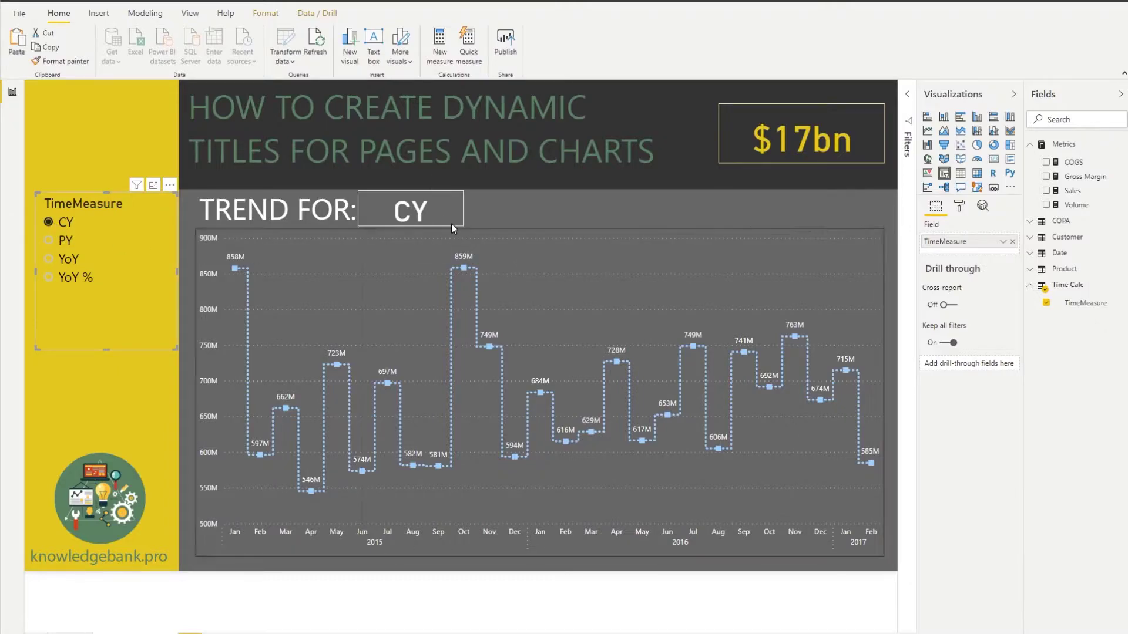
click(63, 244)
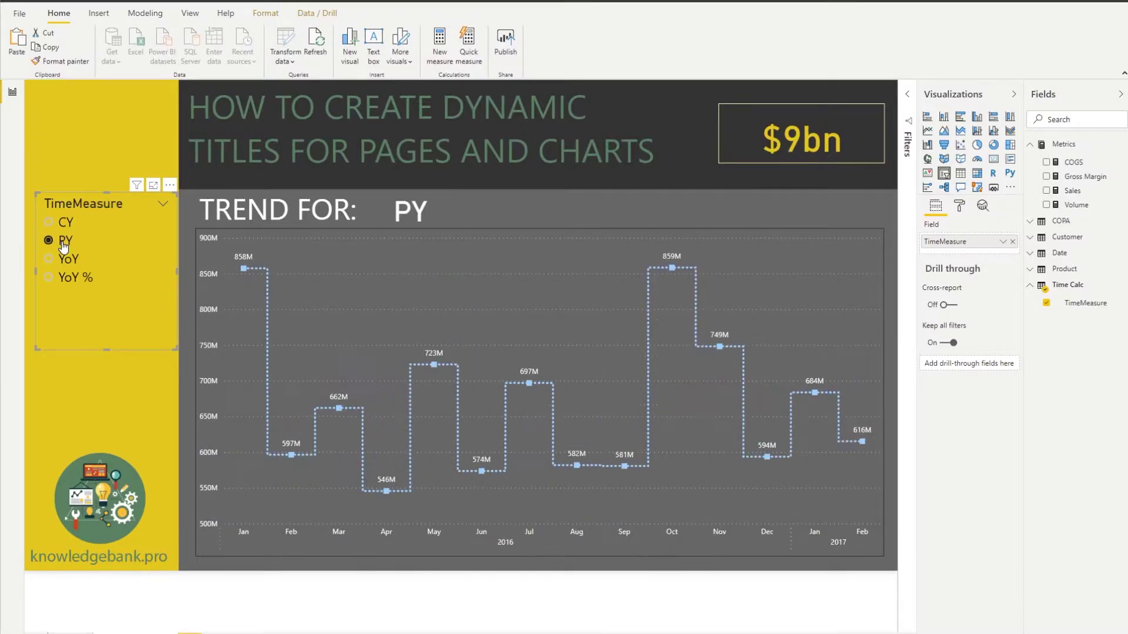
click(67, 226)
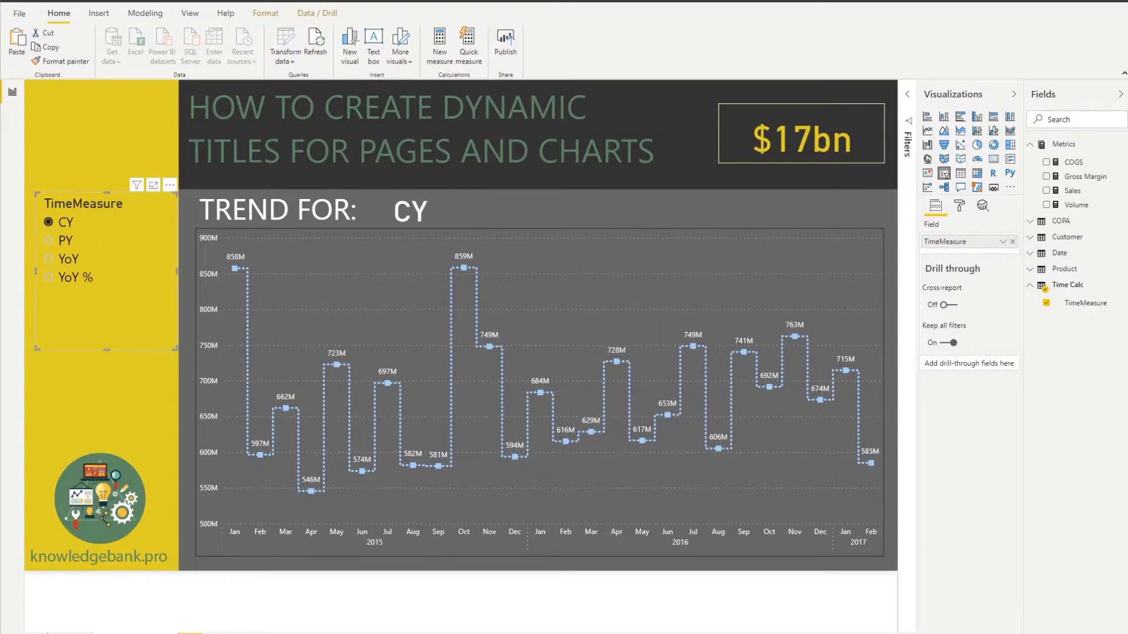
key(Escape)
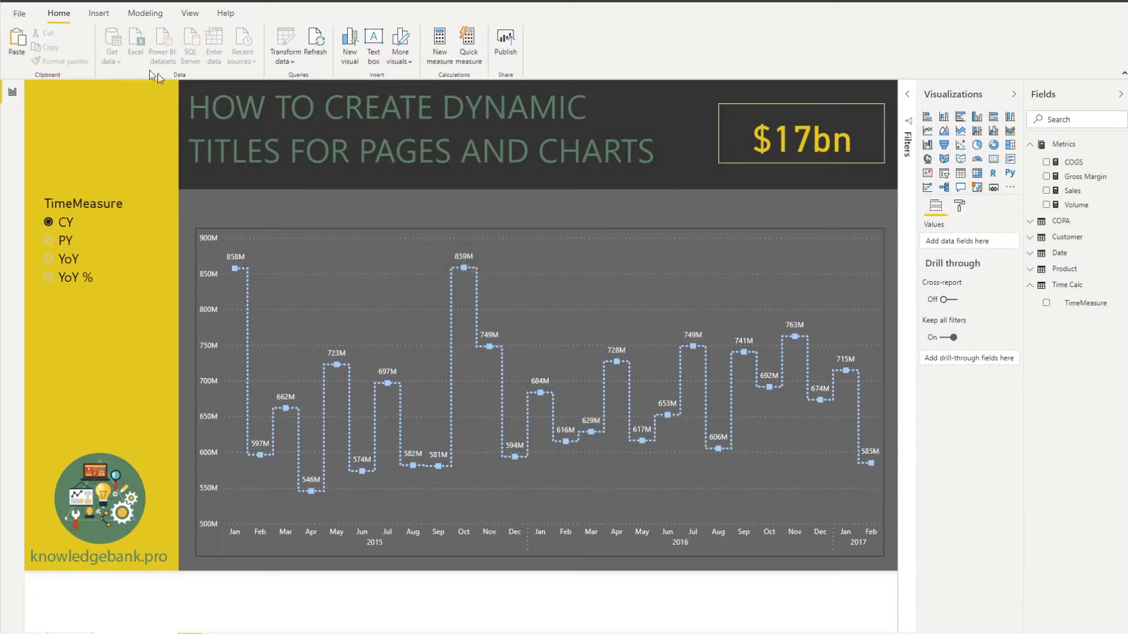
Step: Insert a text box above the chart's top-left, resize it to a wide bar, and type 'TREND FOR'
click(98, 13)
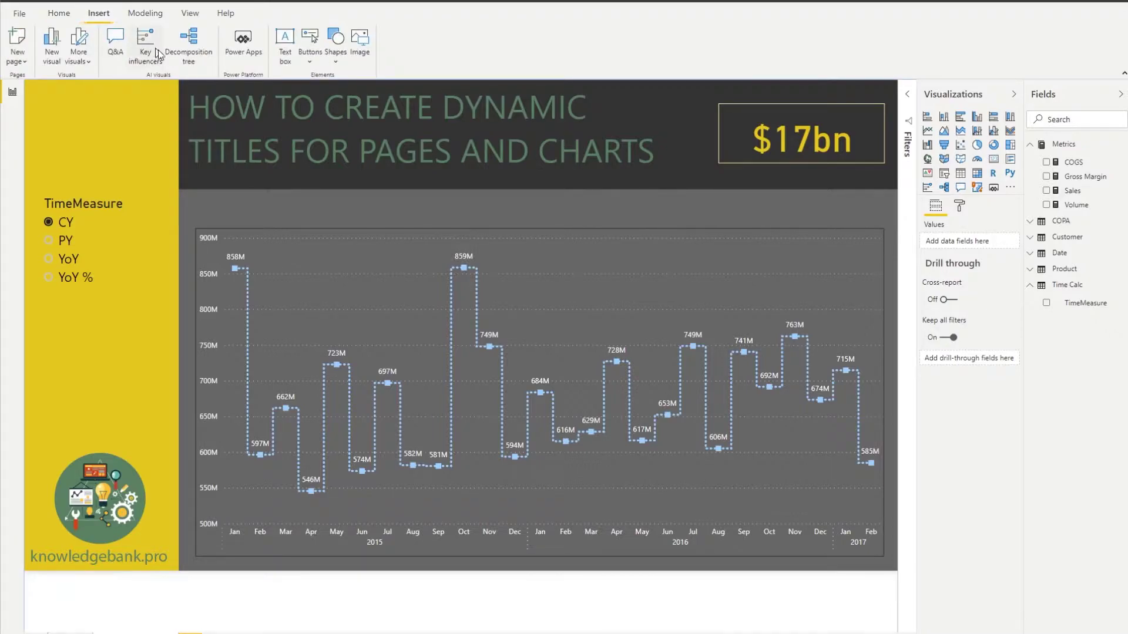
click(285, 59)
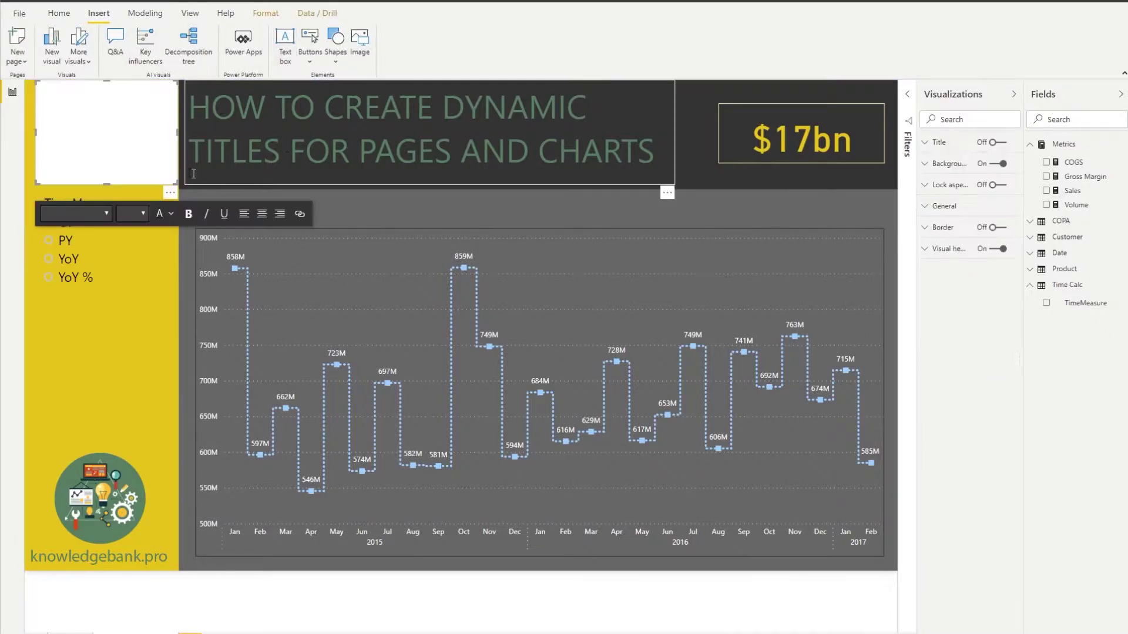
drag(131, 81, 290, 194)
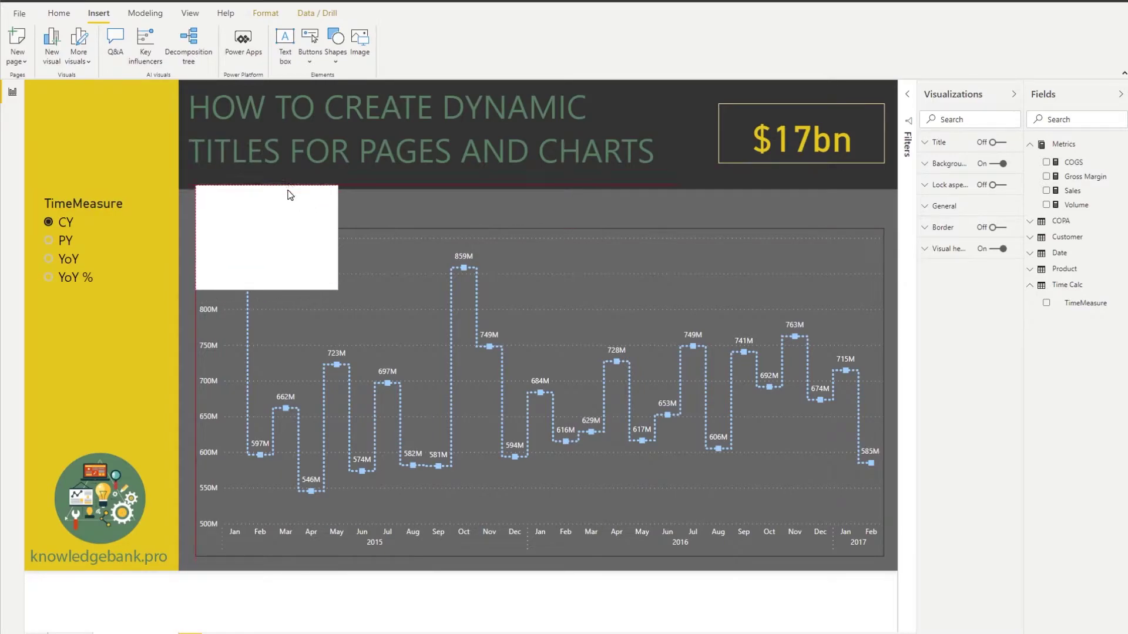
drag(338, 298, 403, 225)
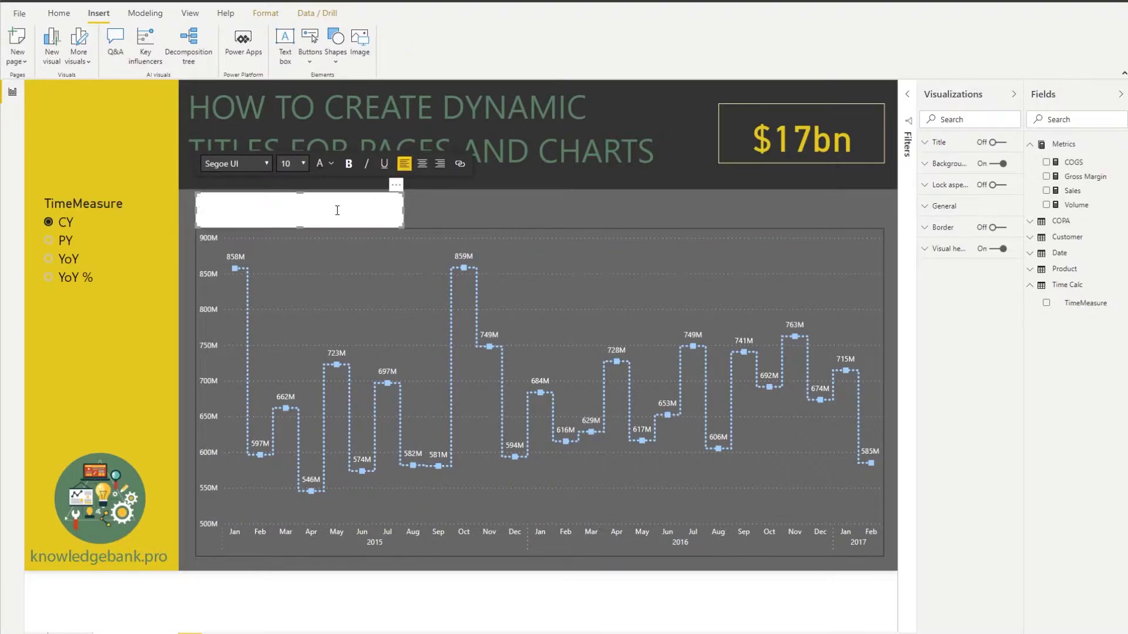
text(TREND FOR:)
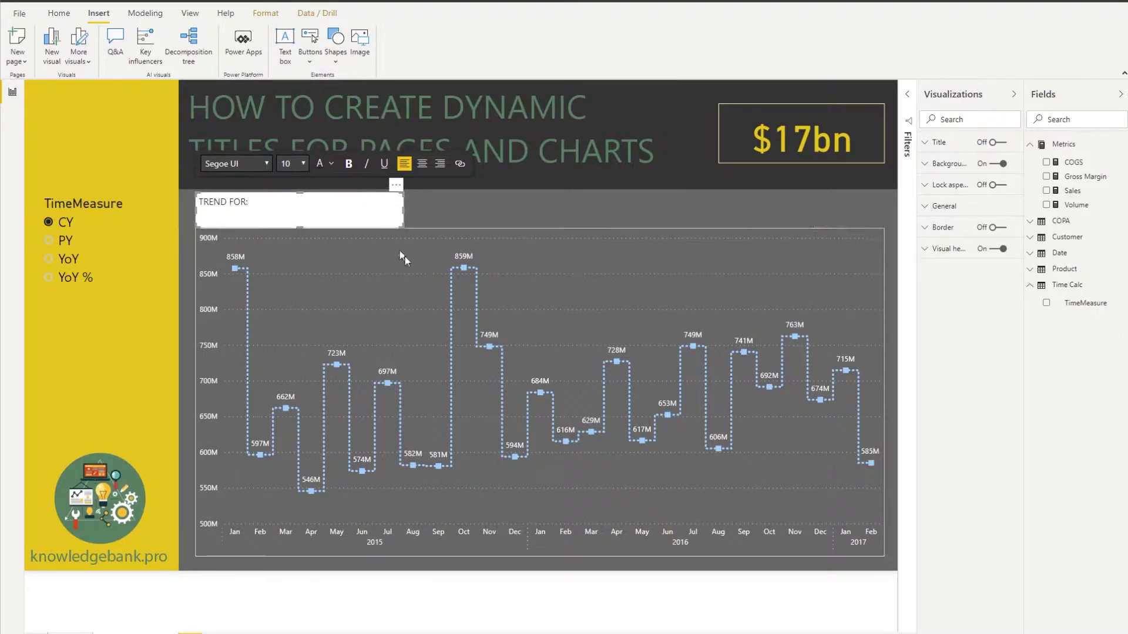
click(411, 216)
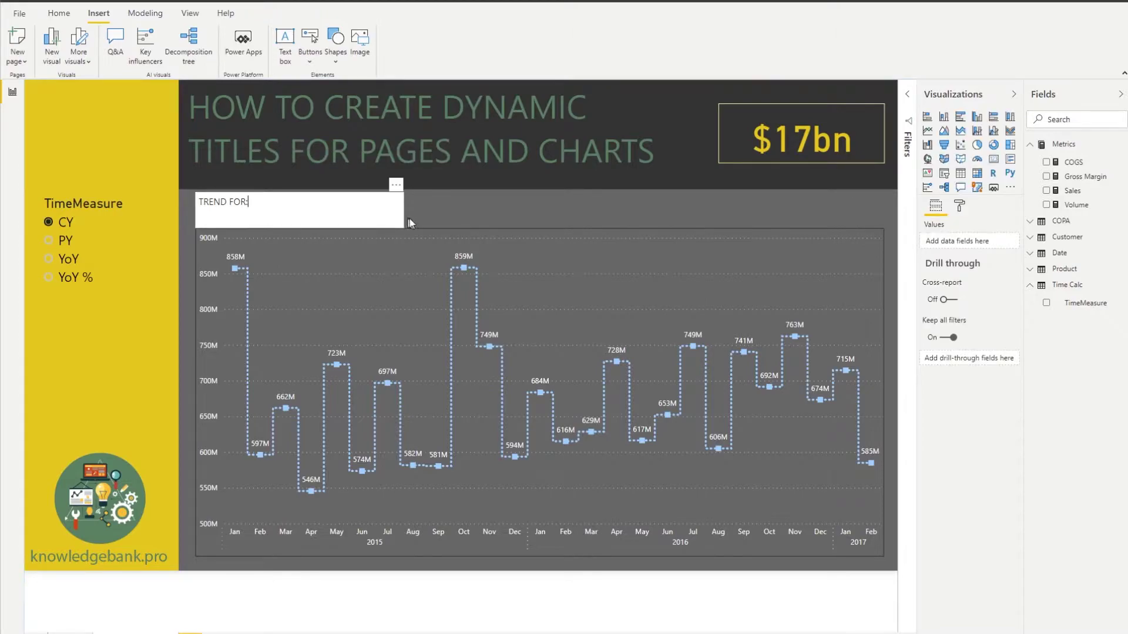
click(407, 218)
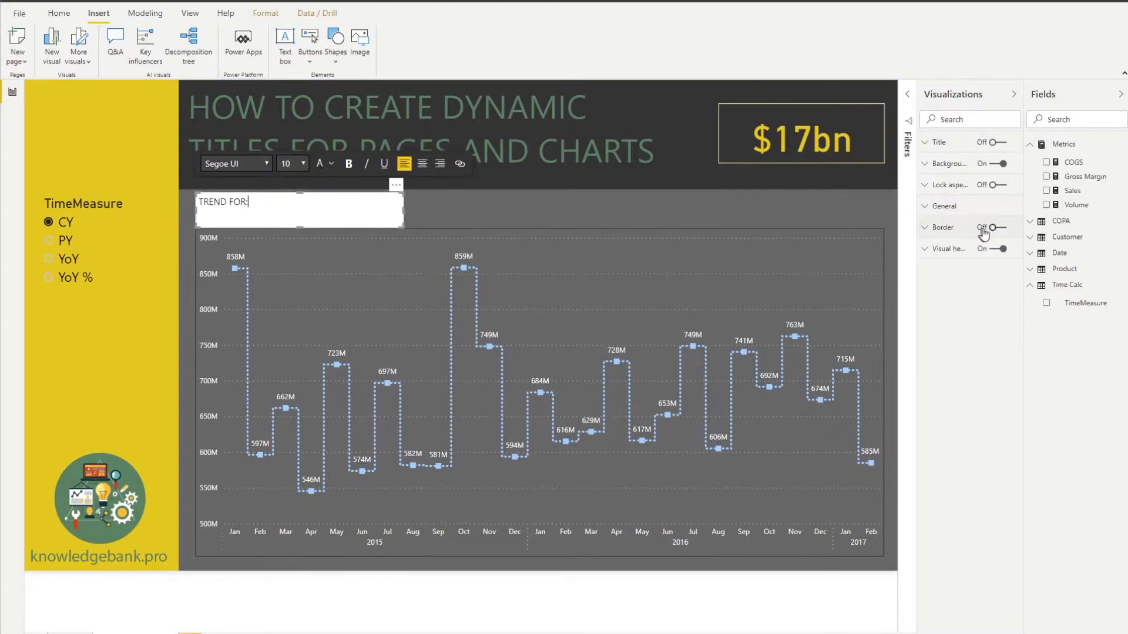
Step: Turn off the text box background and make the TREND FOR: text white
click(997, 164)
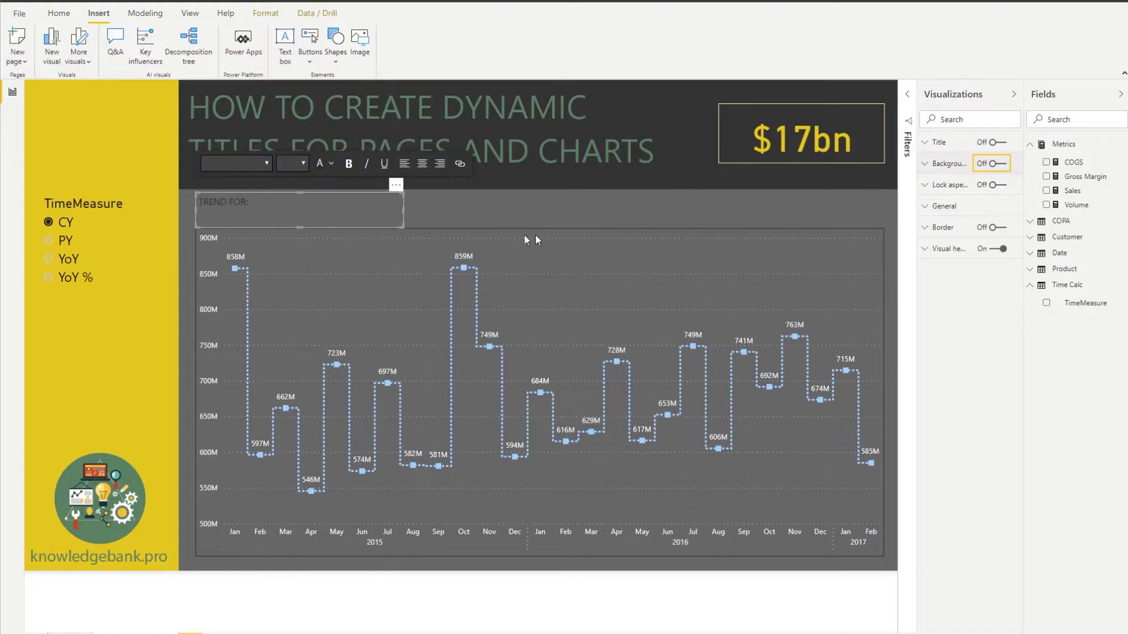
click(200, 201)
triple_click(252, 203)
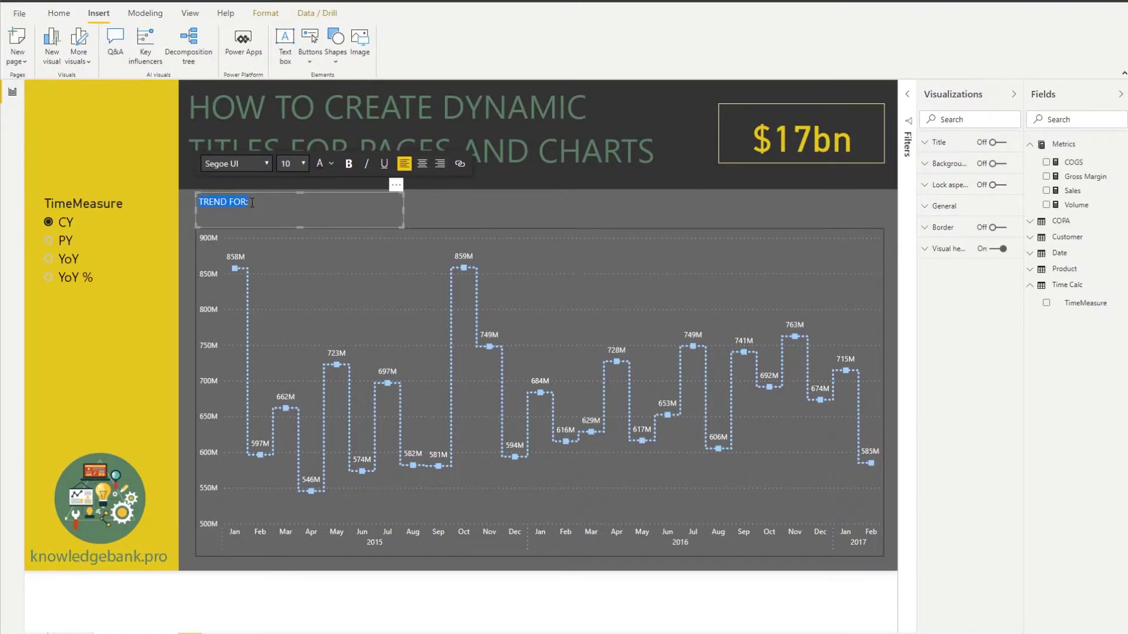
click(330, 164)
click(334, 192)
Step: Set the TREND FOR: text to 20 pt, right-align it, and narrow the box from the right
click(418, 210)
drag(248, 202, 199, 206)
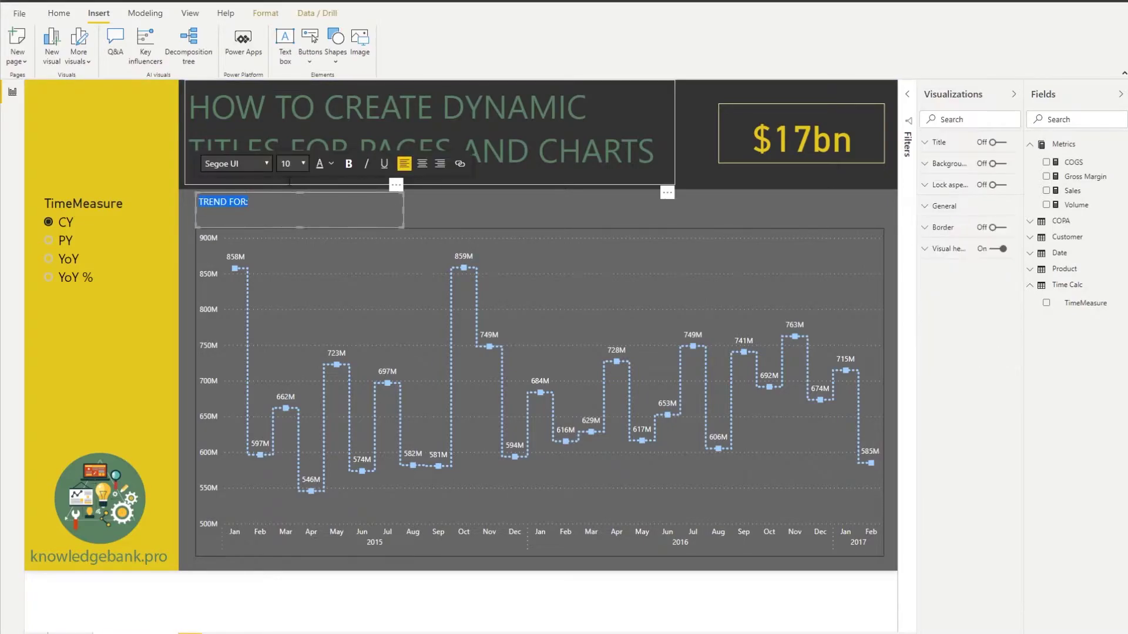
click(301, 167)
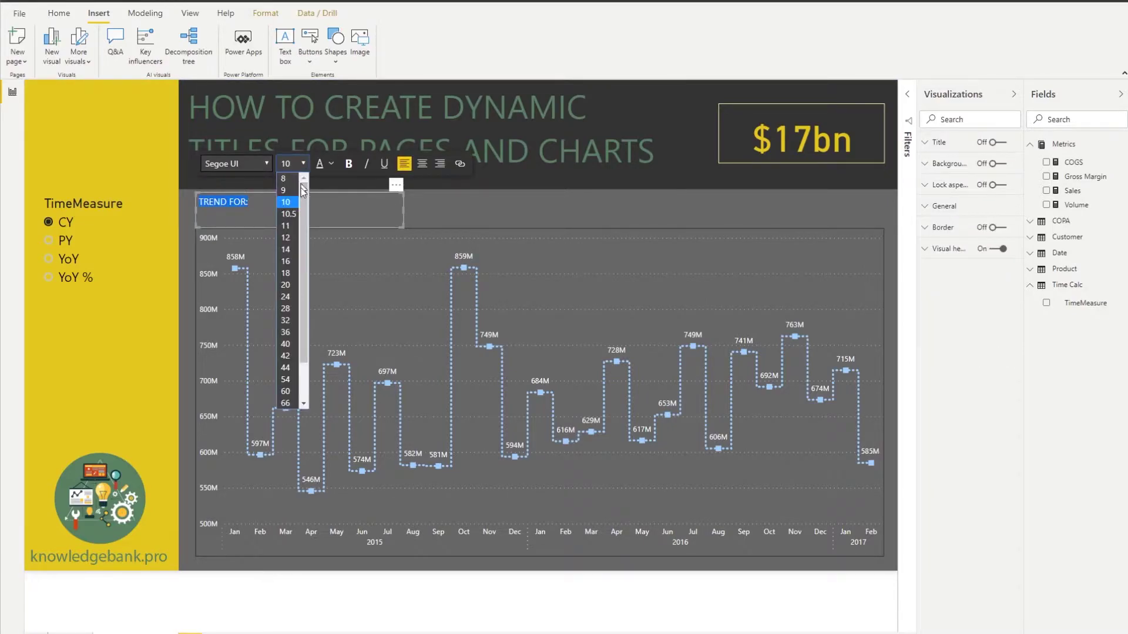
click(289, 286)
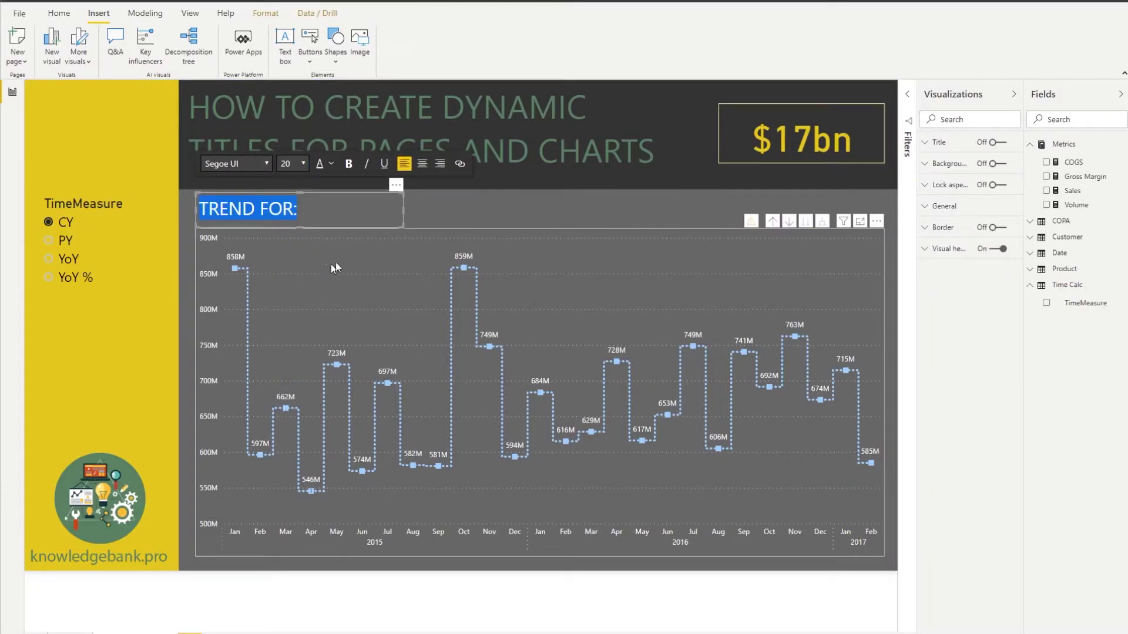
click(439, 164)
click(433, 211)
click(399, 211)
drag(404, 210, 309, 216)
click(345, 212)
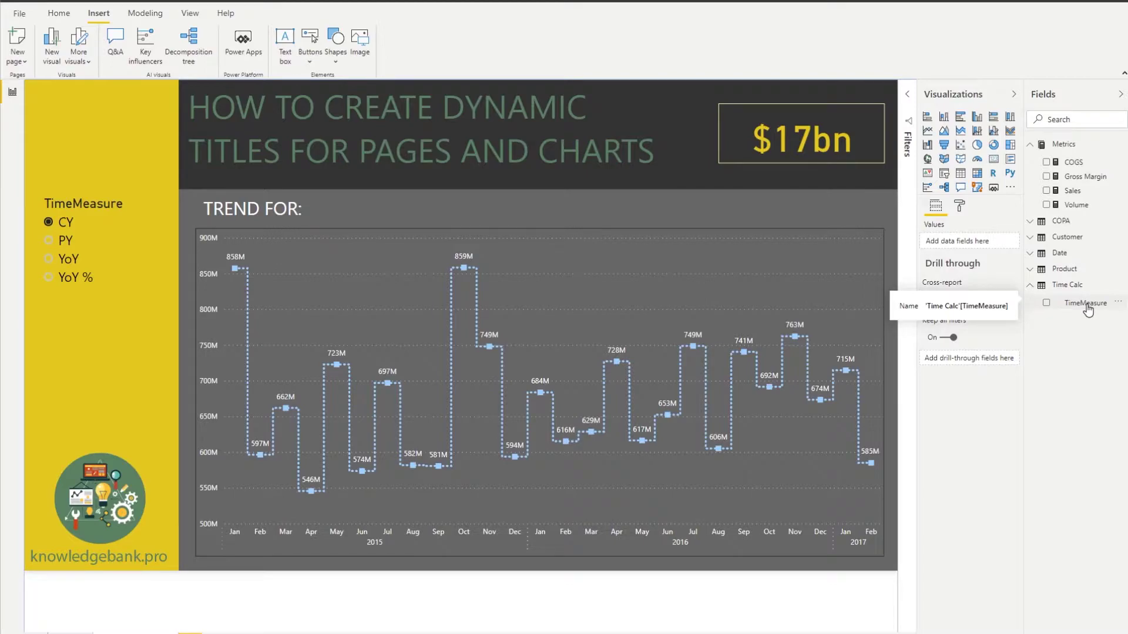
Step: Drop the Time Calc TimeMeasure field beside the TREND FOR: label as a Card visual
drag(1087, 305, 1104, 326)
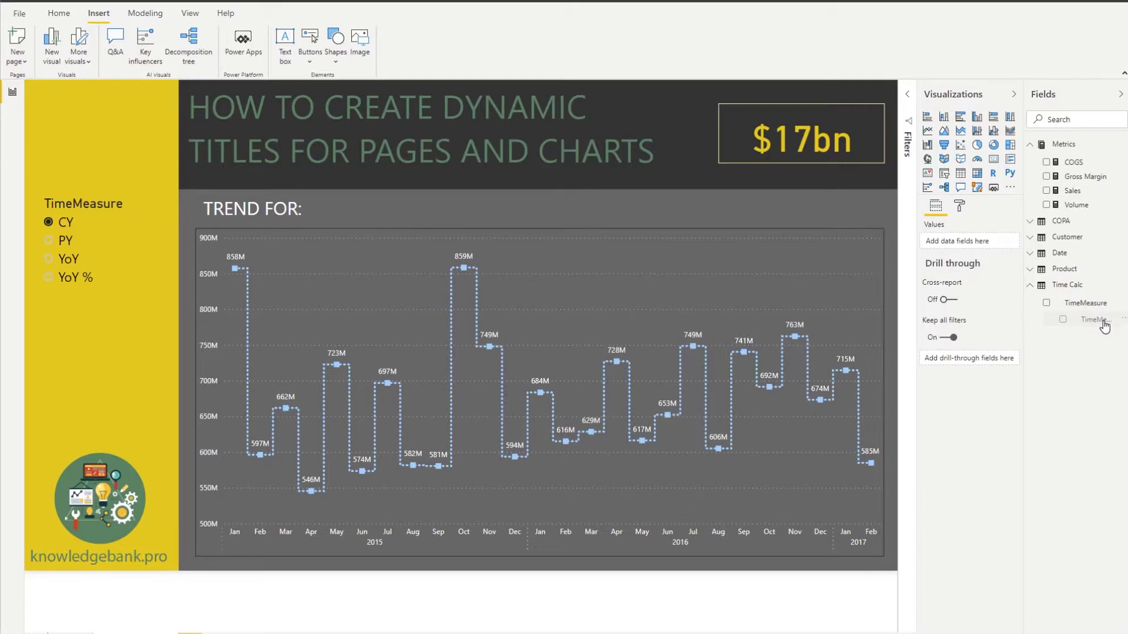
drag(1105, 327, 436, 216)
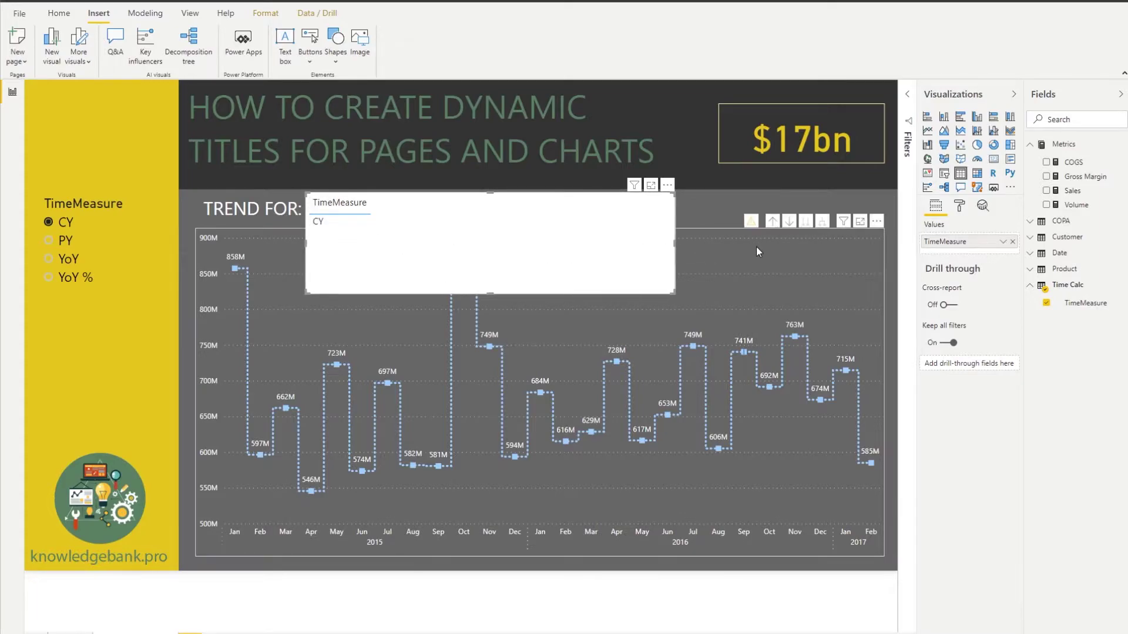
click(994, 162)
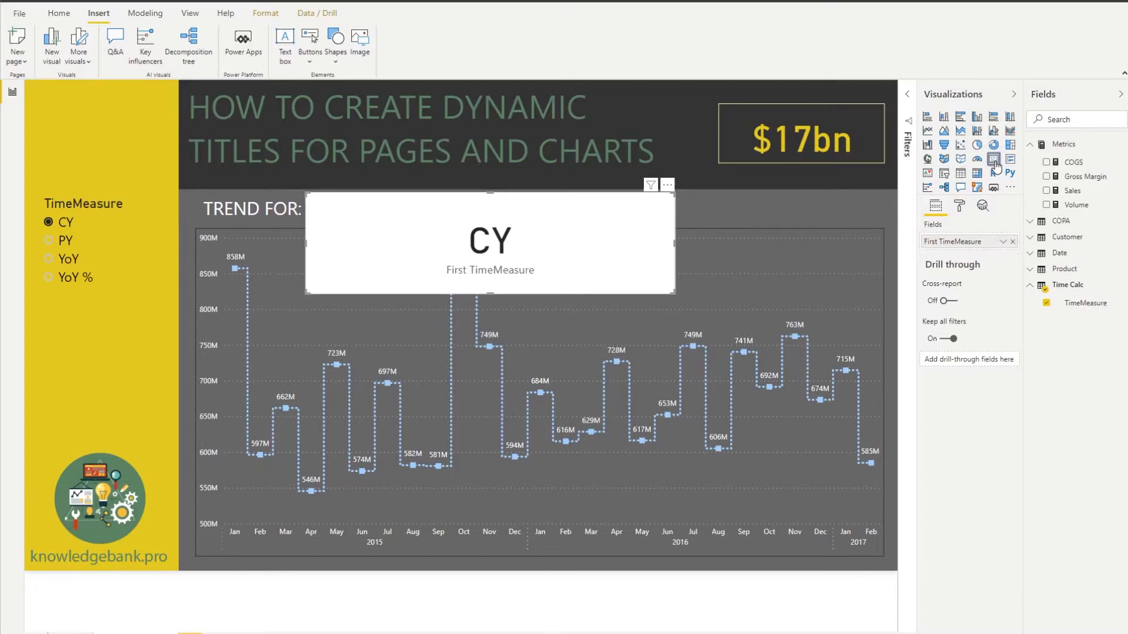
Step: Hide the card's category label, test it with PY then CY, and nudge it right
click(959, 206)
click(996, 272)
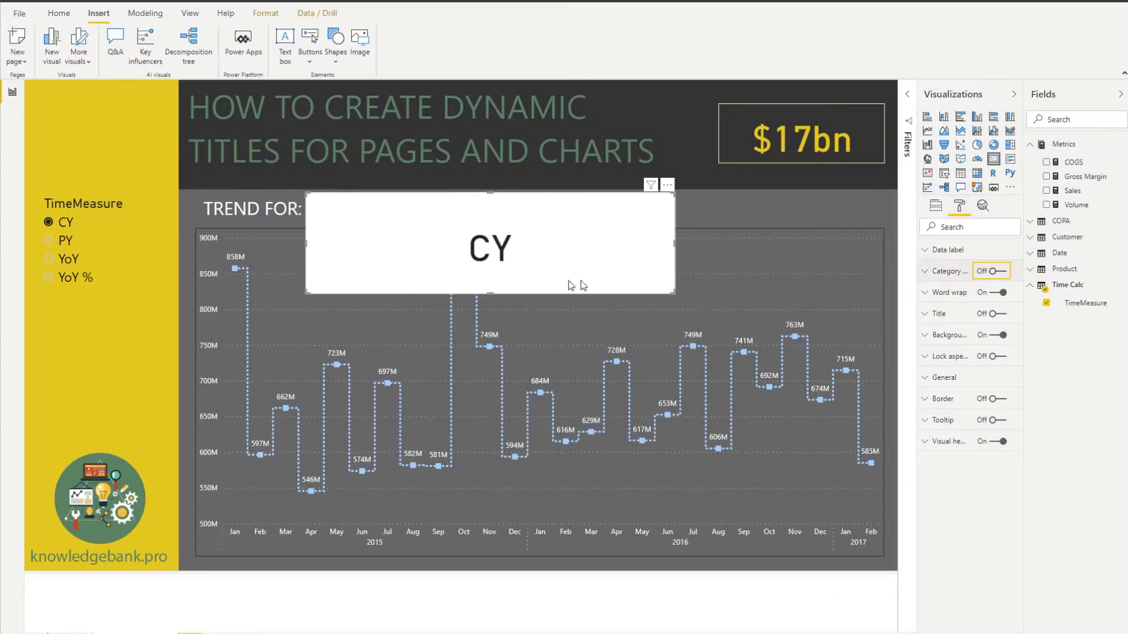
click(62, 243)
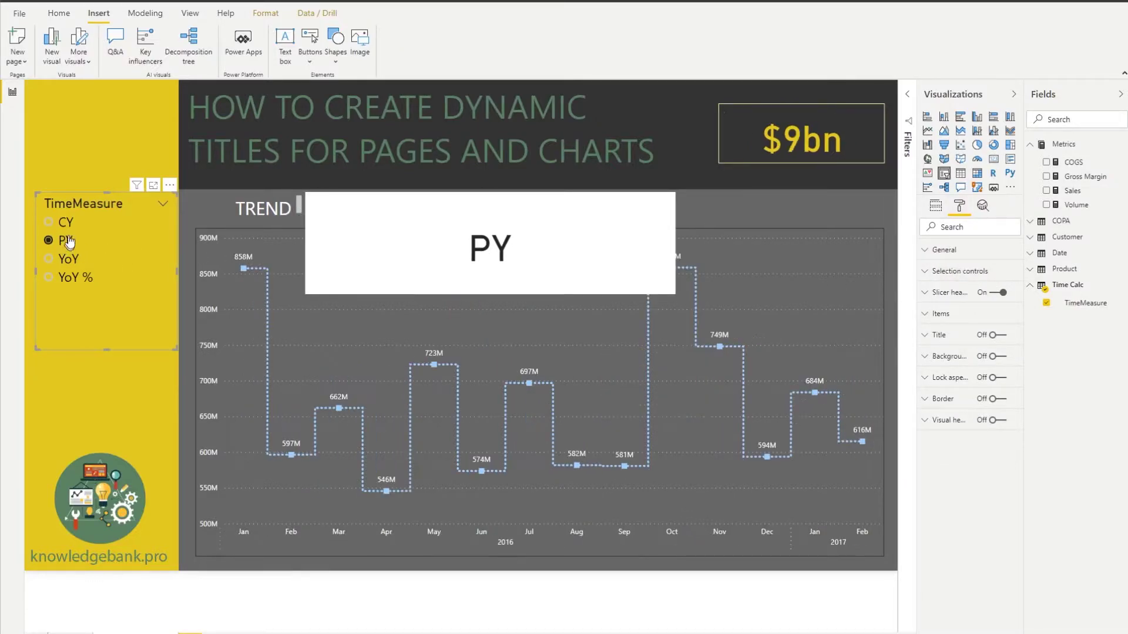
click(66, 222)
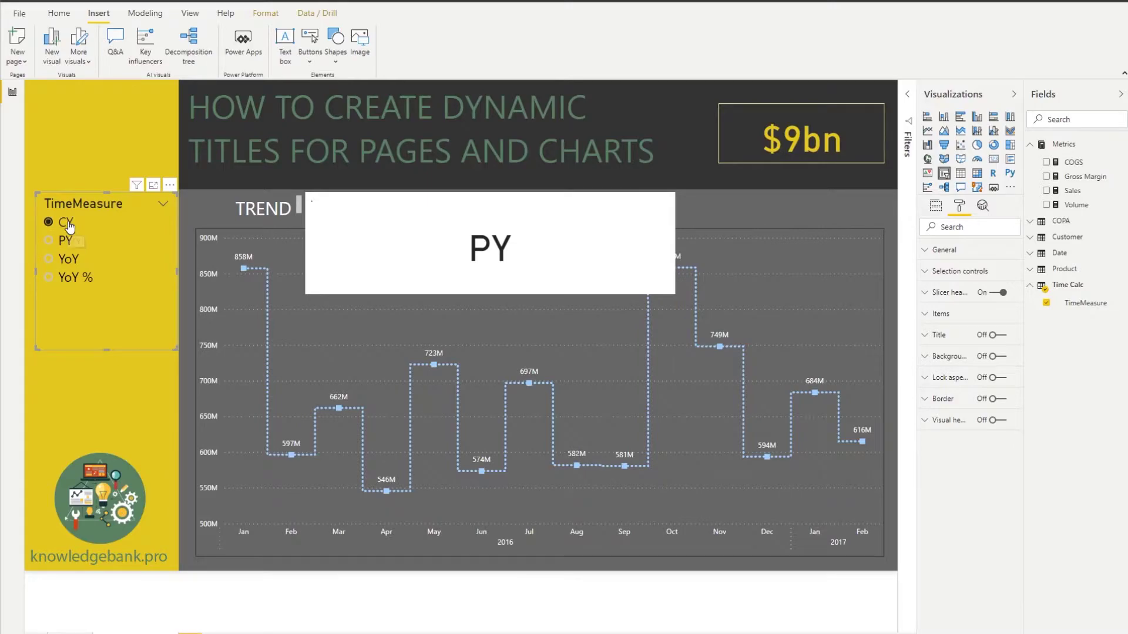
click(423, 203)
drag(472, 204, 512, 202)
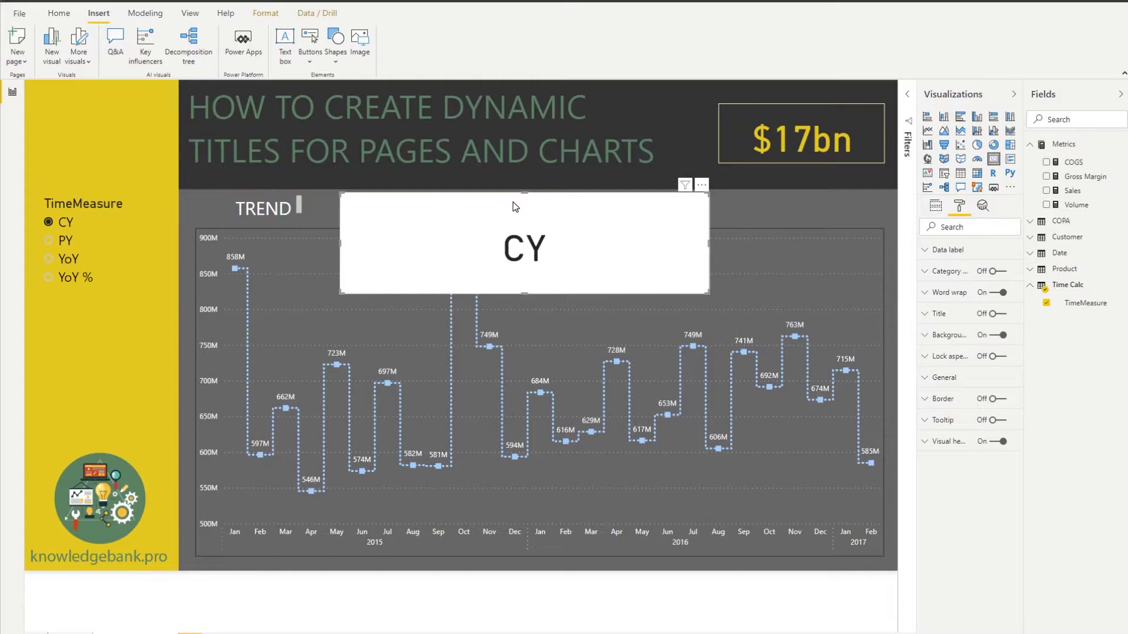
Step: Turn off the CY card's background, make its data label white, and shorten its height
click(997, 335)
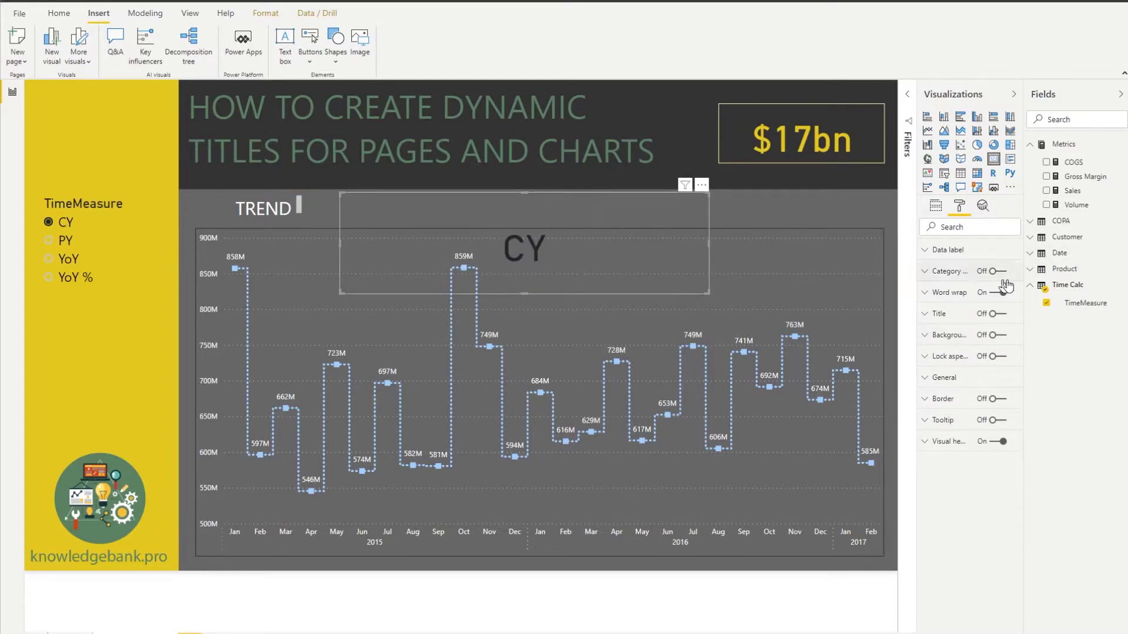
click(947, 250)
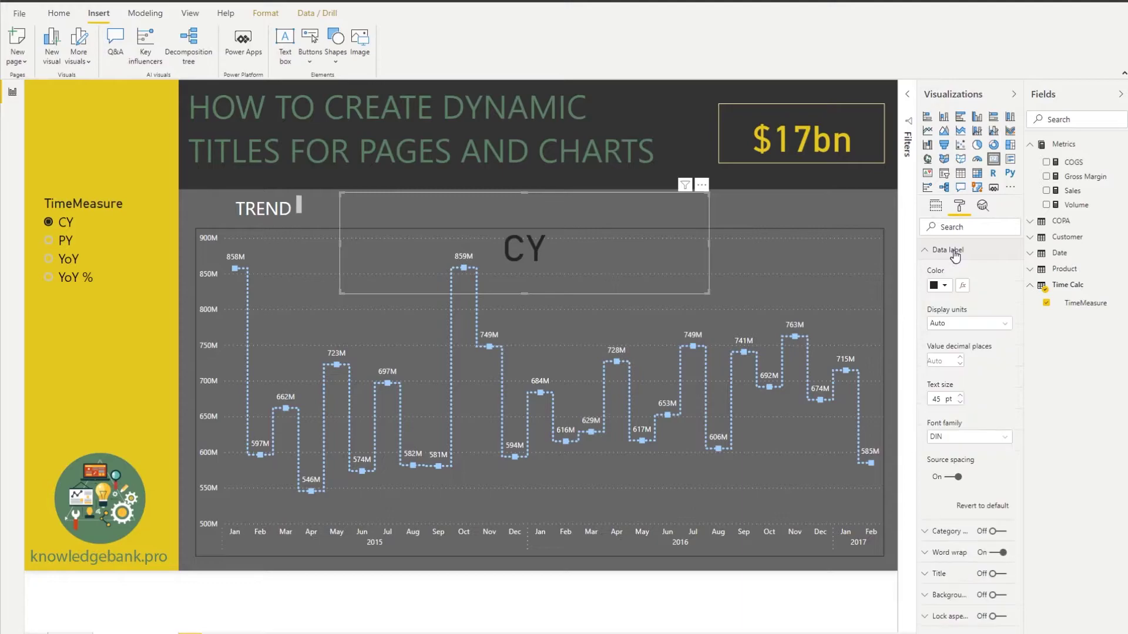
click(942, 286)
click(926, 316)
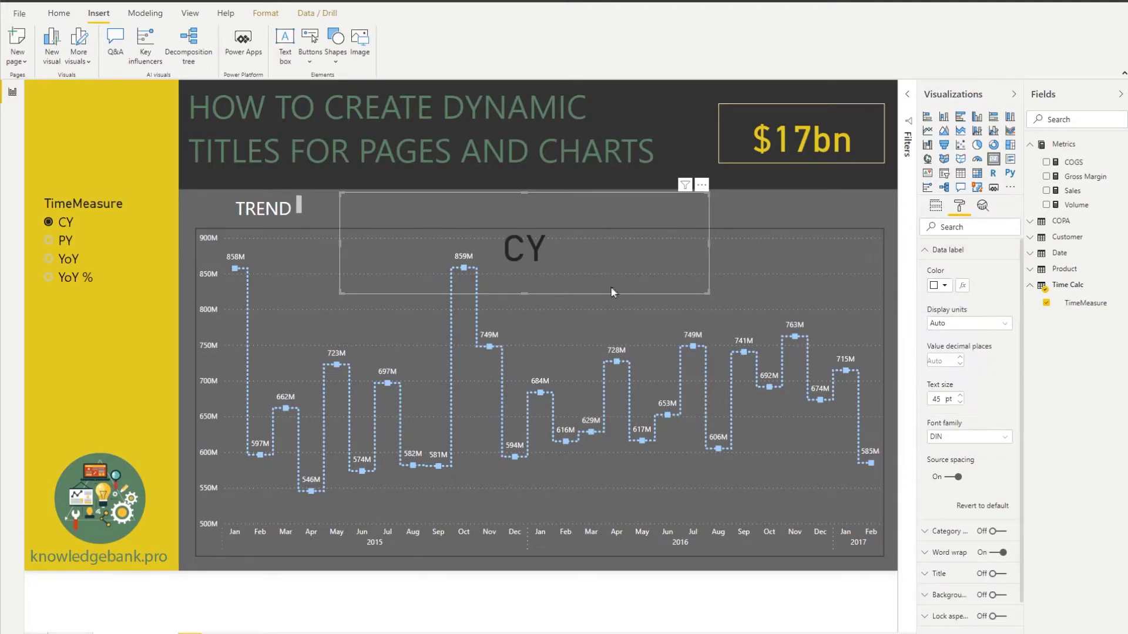
drag(524, 294, 521, 221)
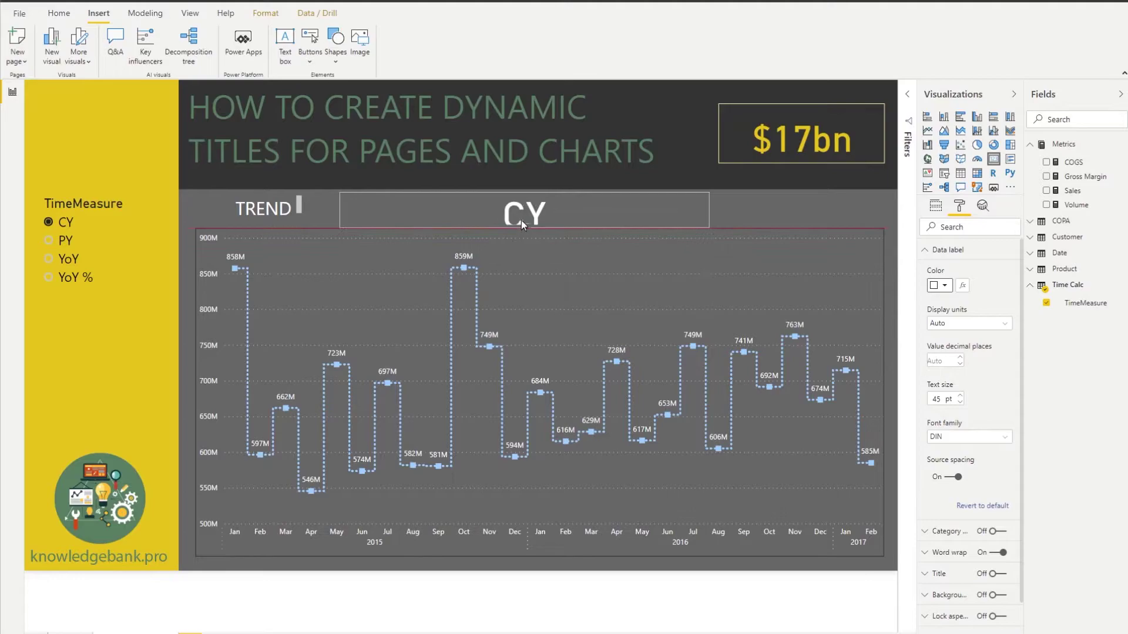
Step: Enlarge the TREND FOR: text box so the full title shows, then reselect the CY card
click(288, 206)
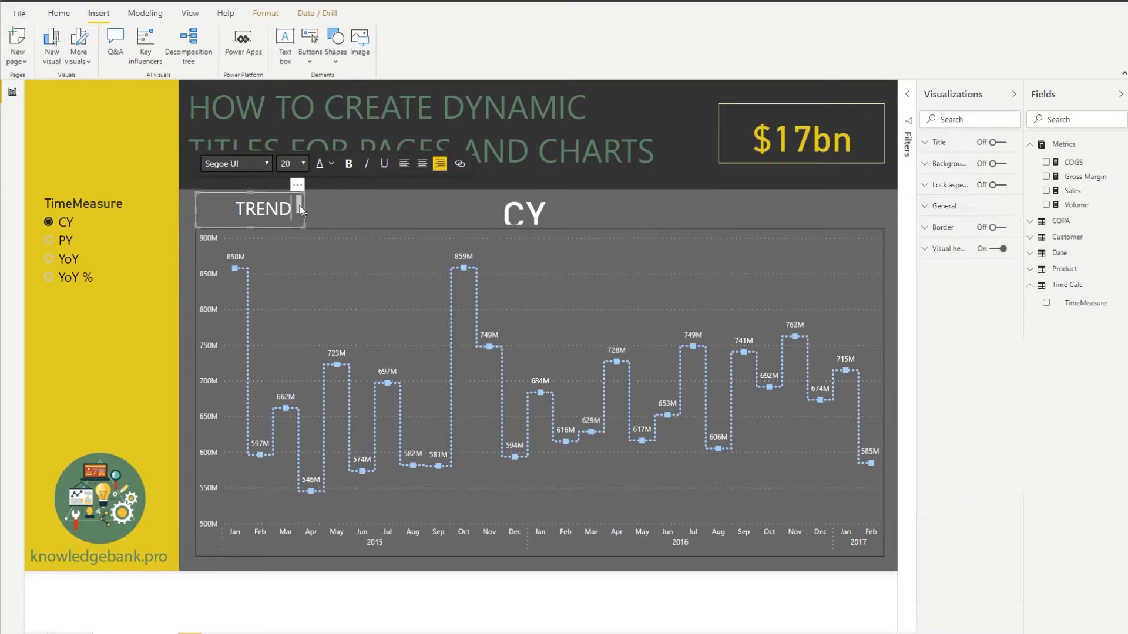
drag(245, 192, 341, 212)
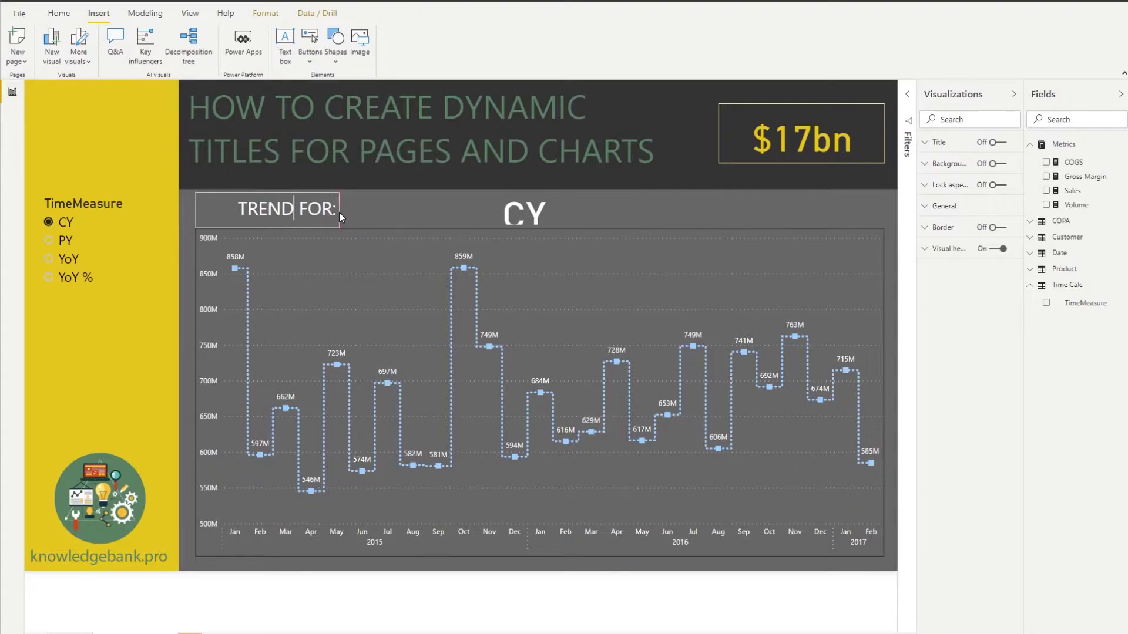
double_click(286, 210)
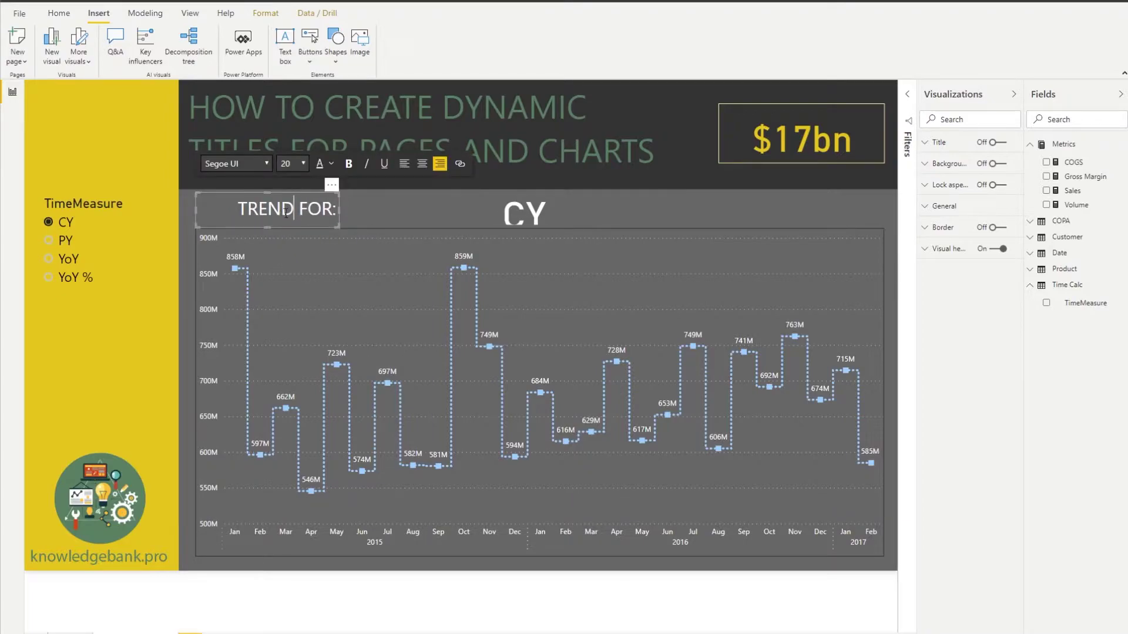
click(191, 216)
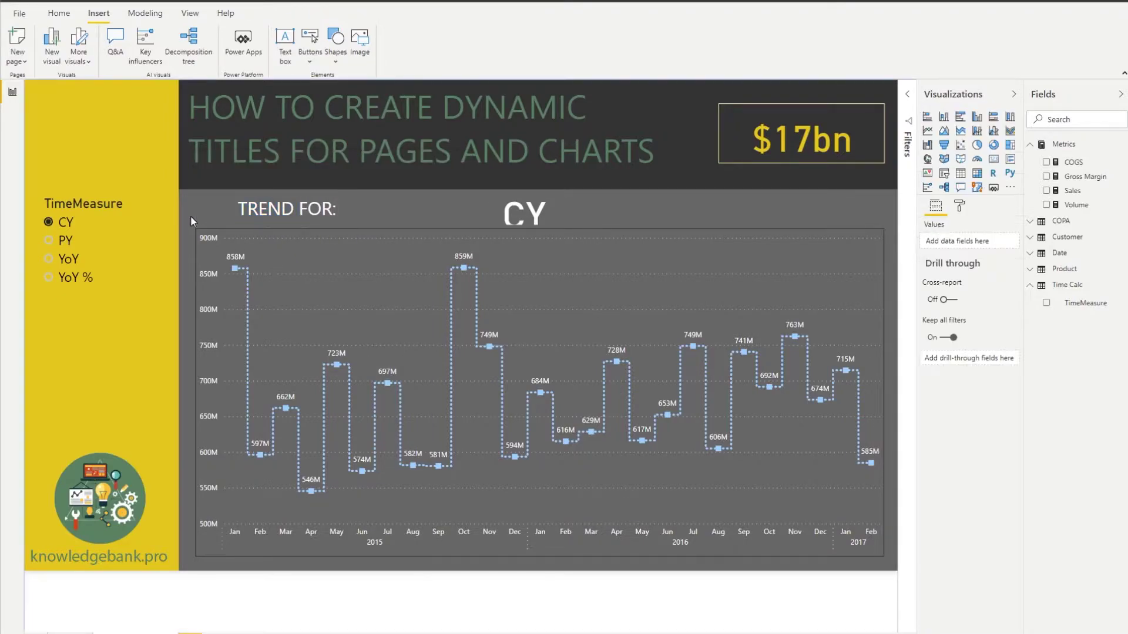
click(306, 210)
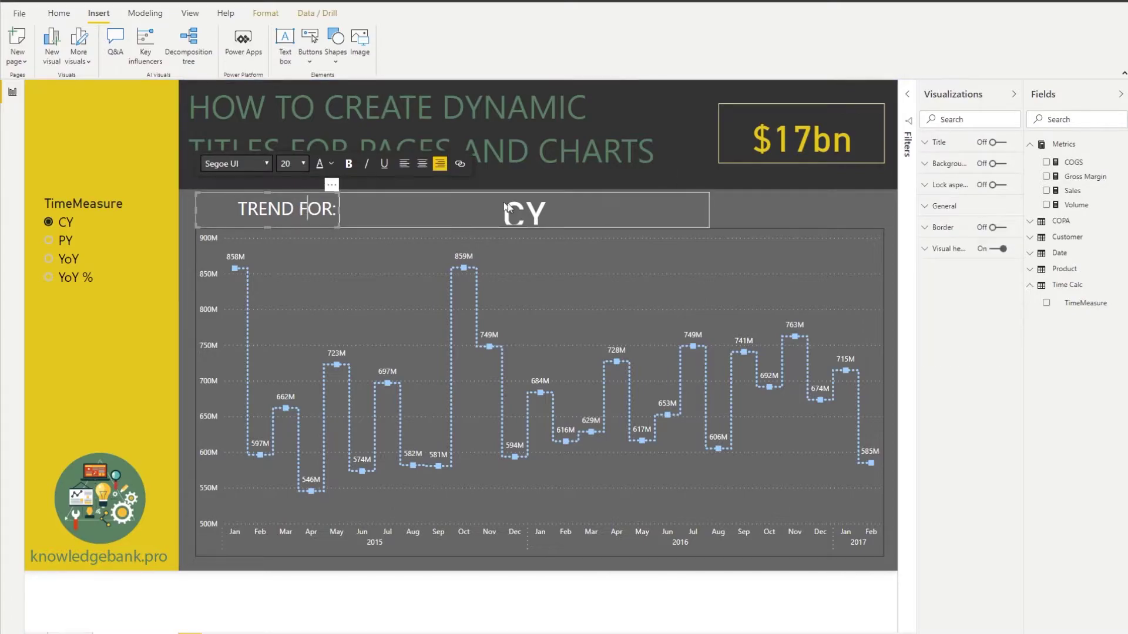
click(523, 209)
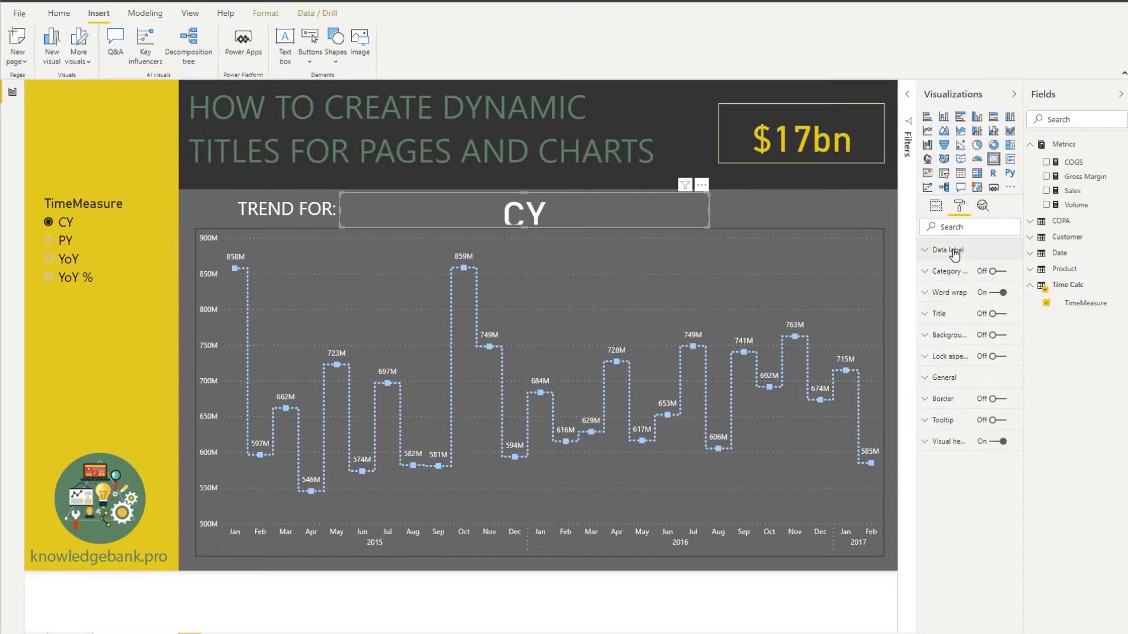
Step: Set the CY card's data label size to 20 and narrow the card to fit its text
click(954, 251)
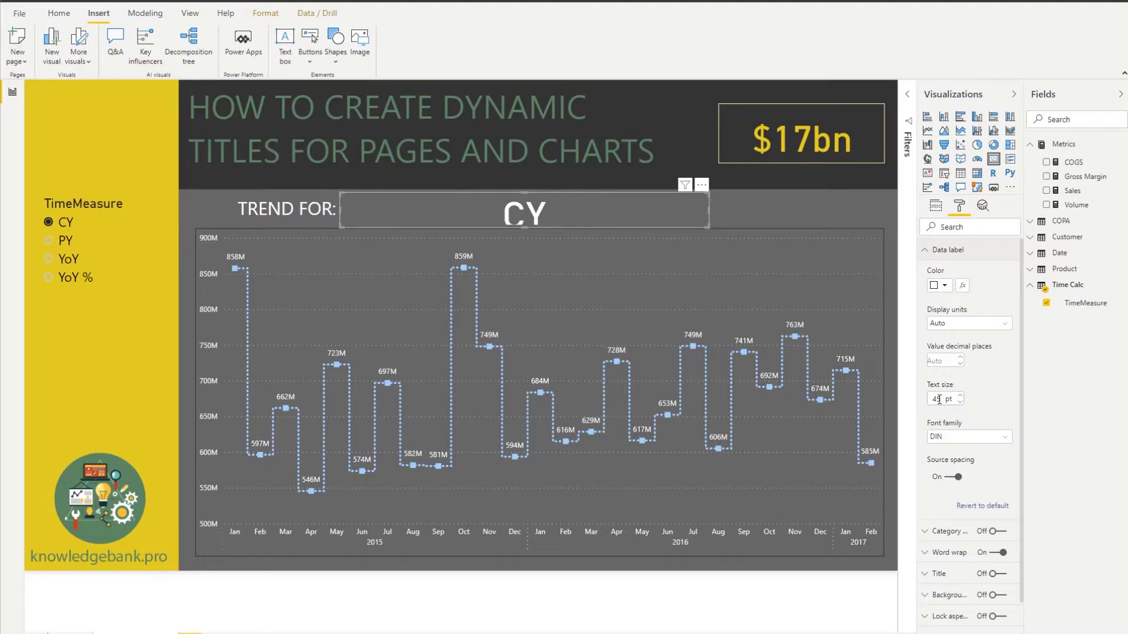
text(20)
drag(710, 210, 405, 223)
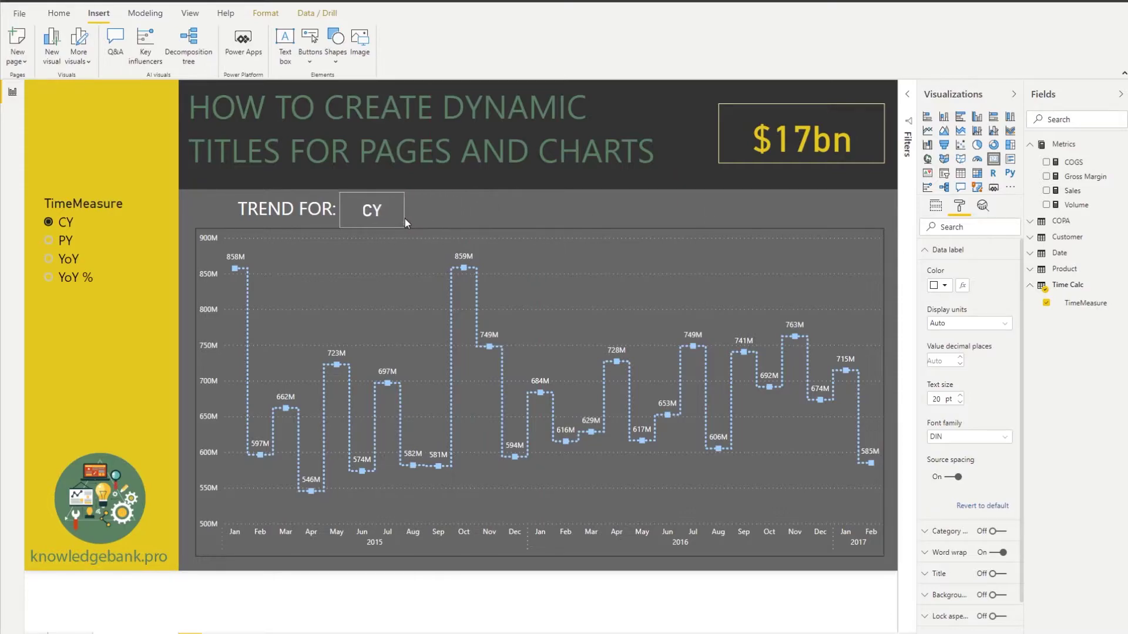
click(423, 213)
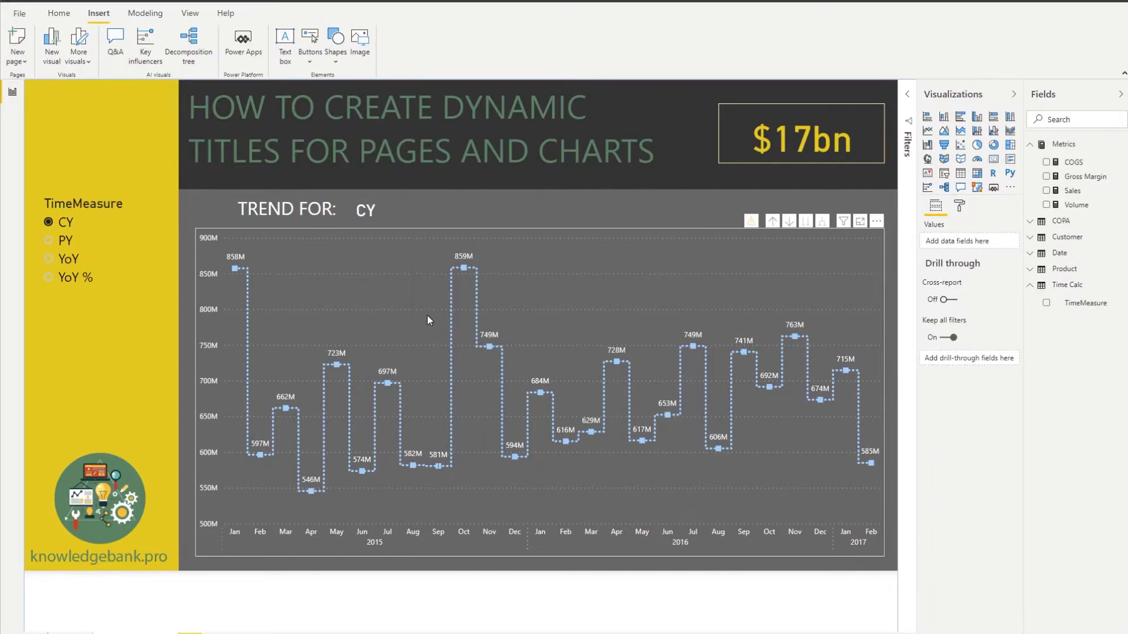
click(373, 214)
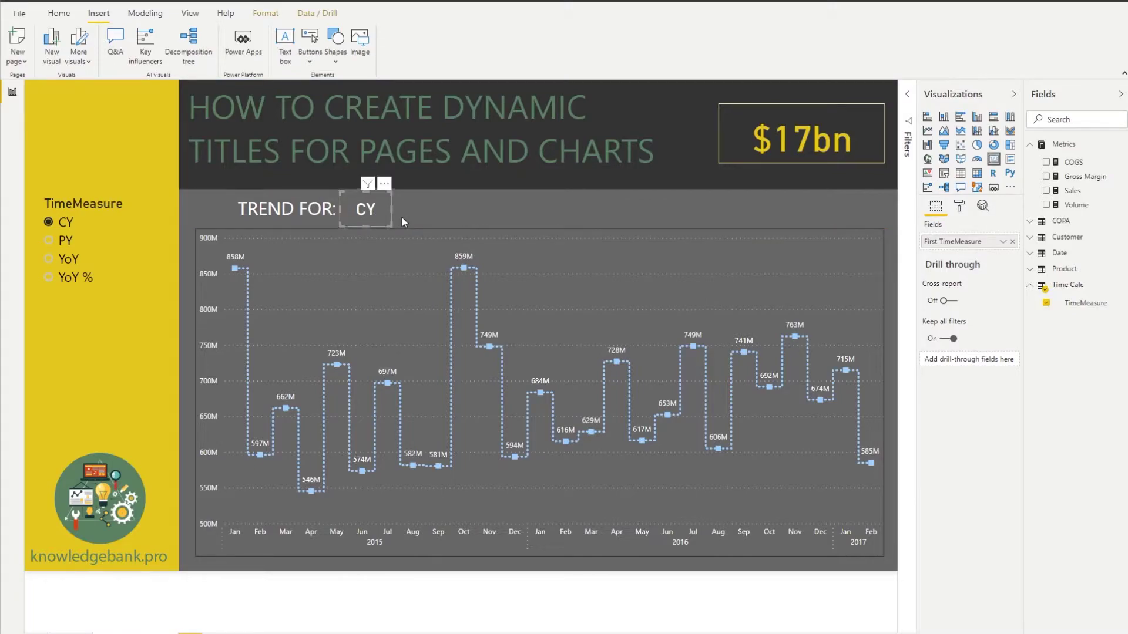
click(431, 211)
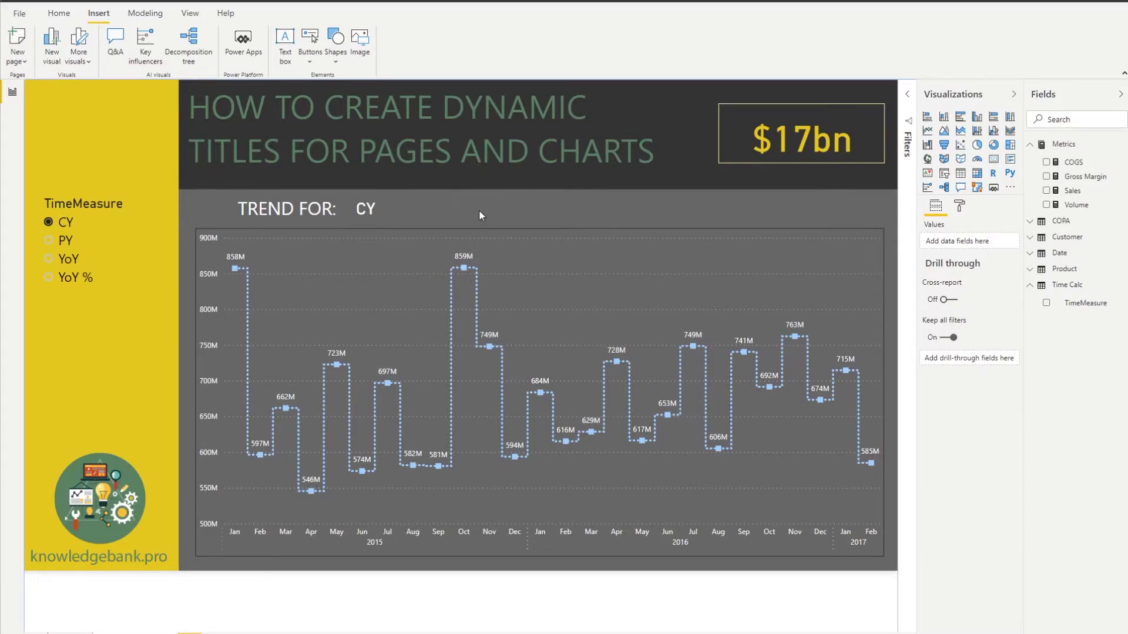
click(63, 242)
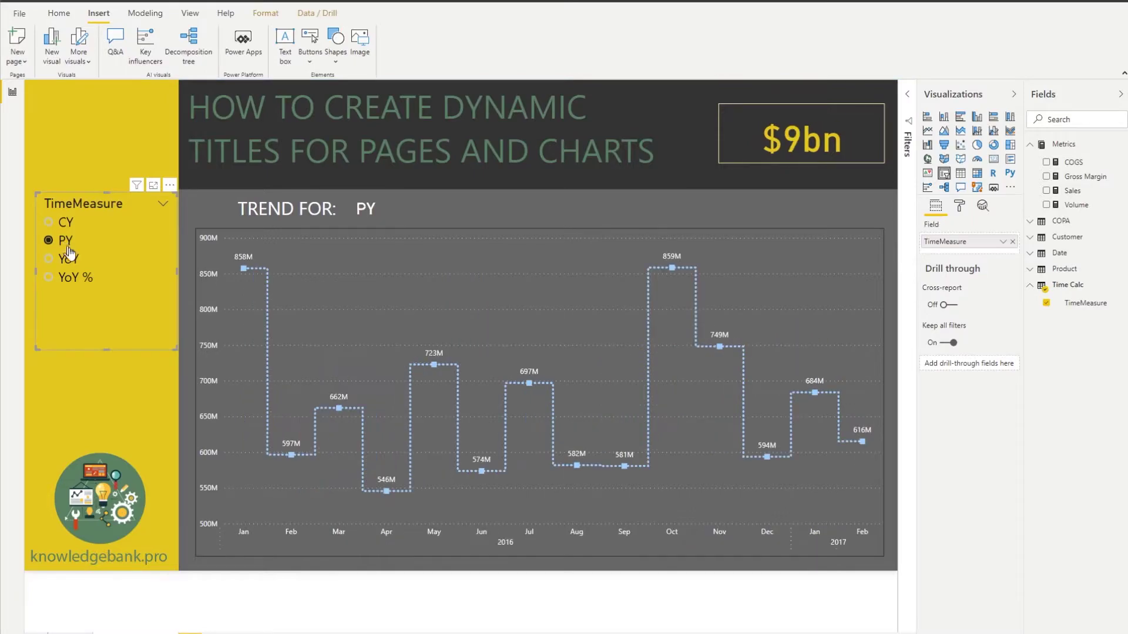
click(70, 259)
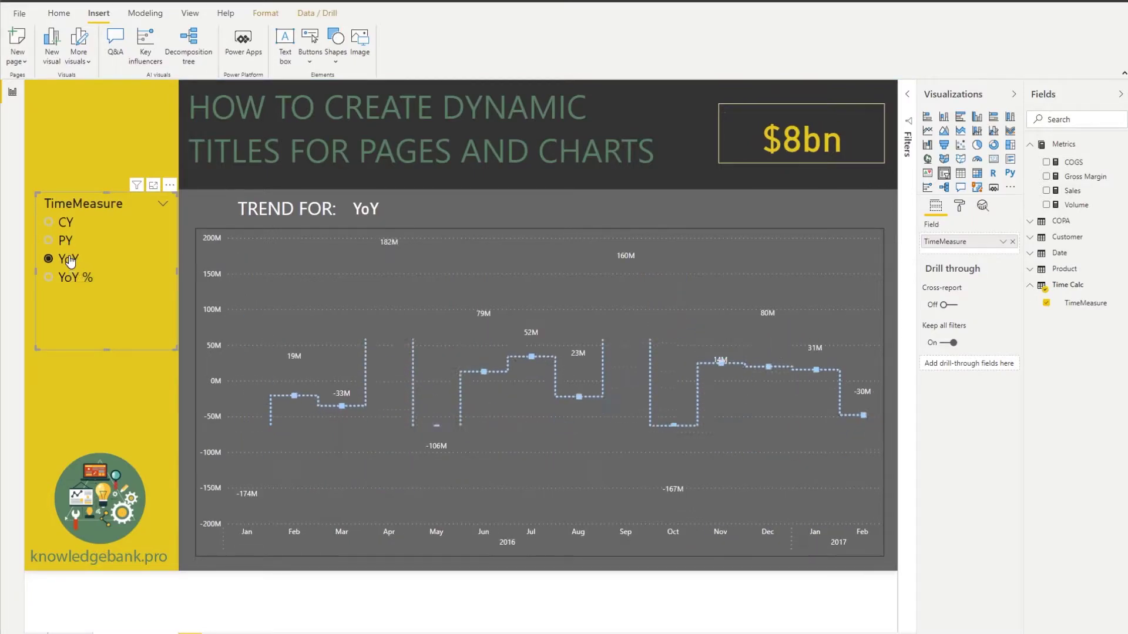
click(66, 223)
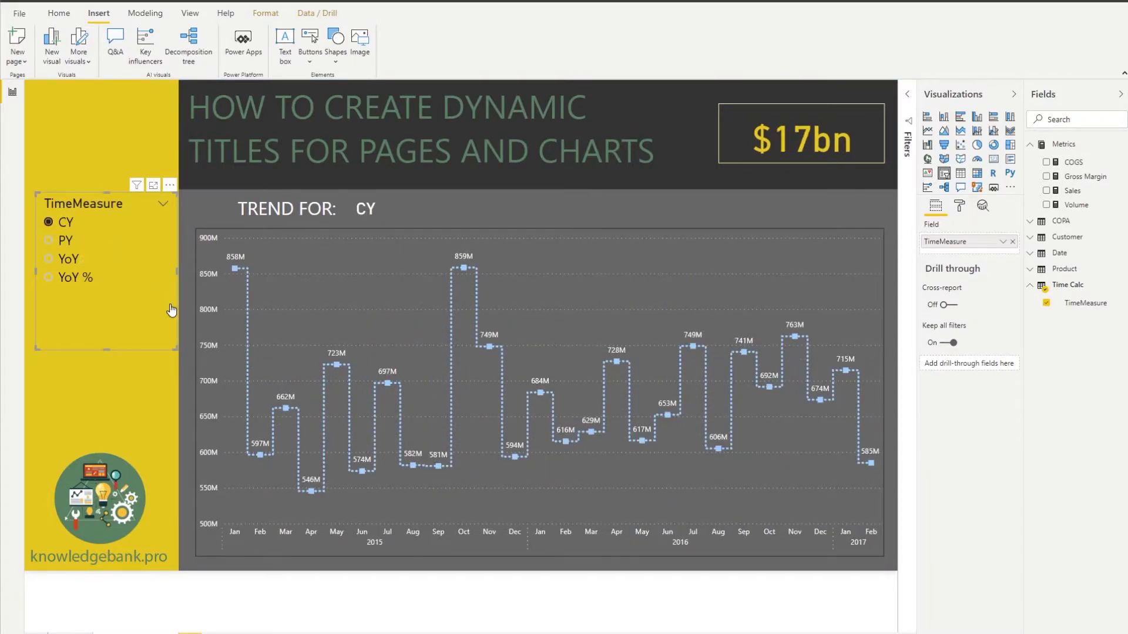